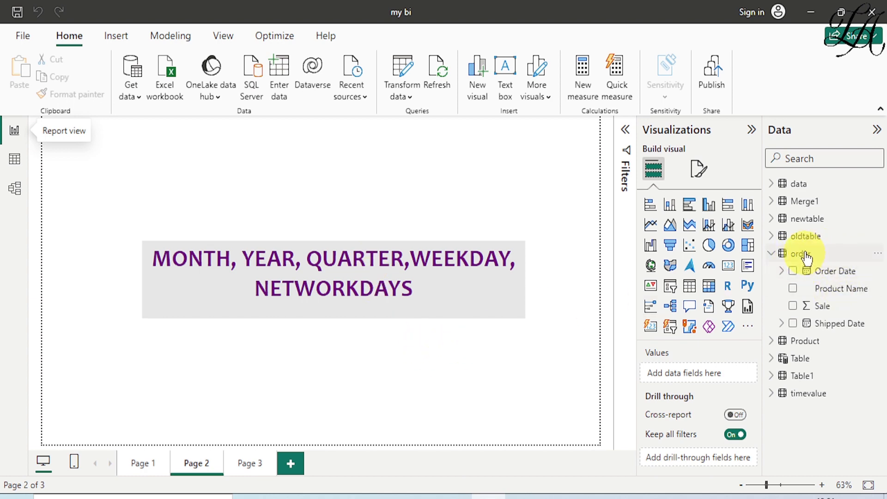
Step: Add a calculated column to the order table in table view with the formula Column = MONTH('order'[Order Date])
{"action": "left_click", "coordinate": [21, 162]}
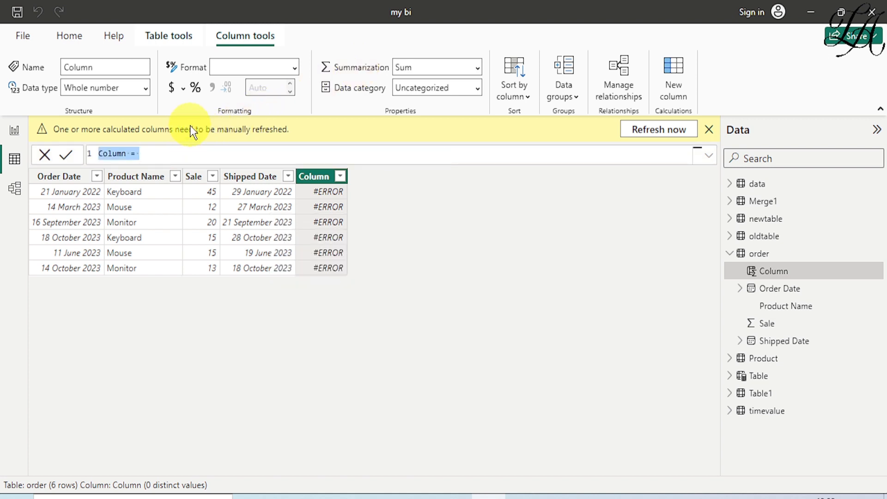
{"action": "left_click", "coordinate": [156, 153]}
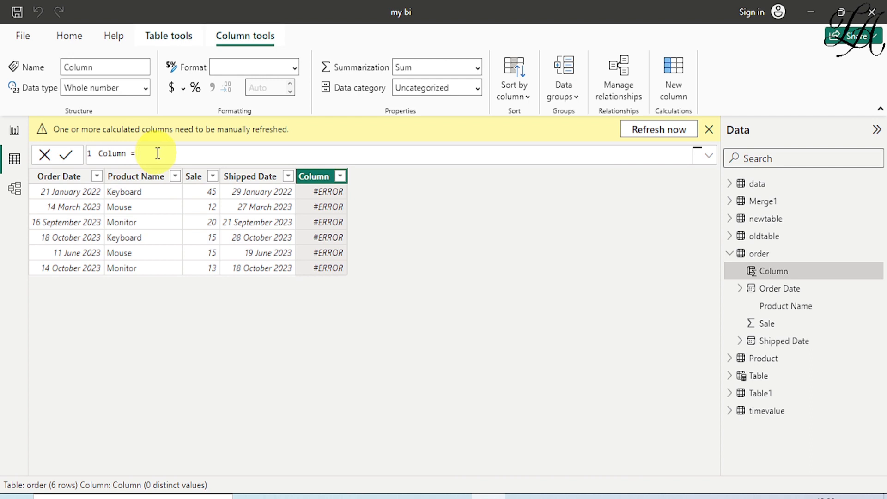
{"action": "type", "text": "MONTH"}
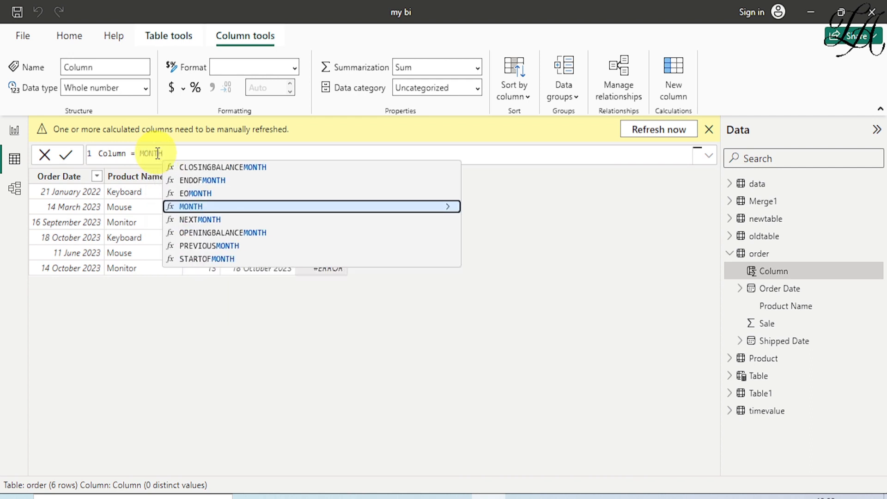
{"action": "left_click", "coordinate": [185, 207]}
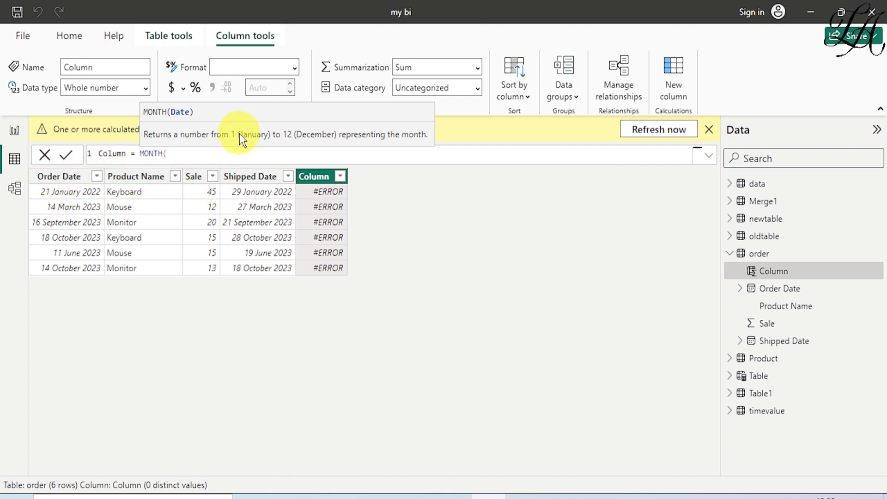
{"action": "type", "text": "ORDER"}
{"action": "key", "text": "BackSpace"}
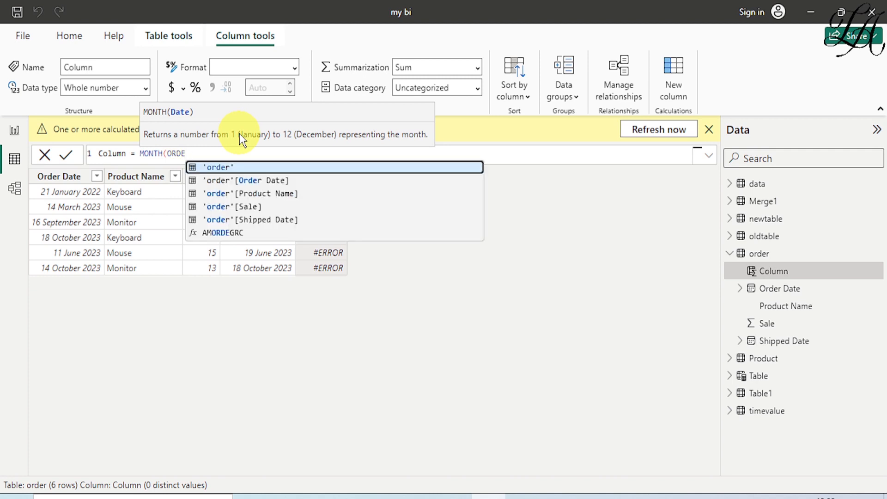
{"action": "left_click", "coordinate": [255, 181]}
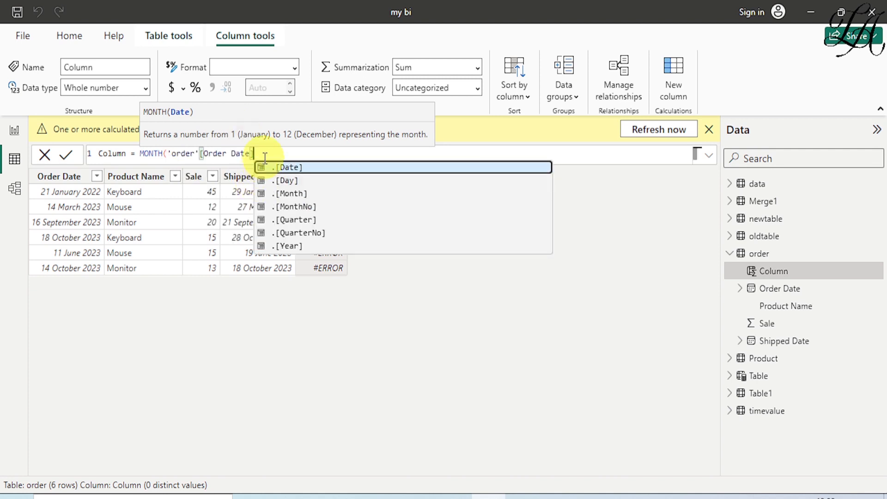
{"action": "type", "text": ")"}
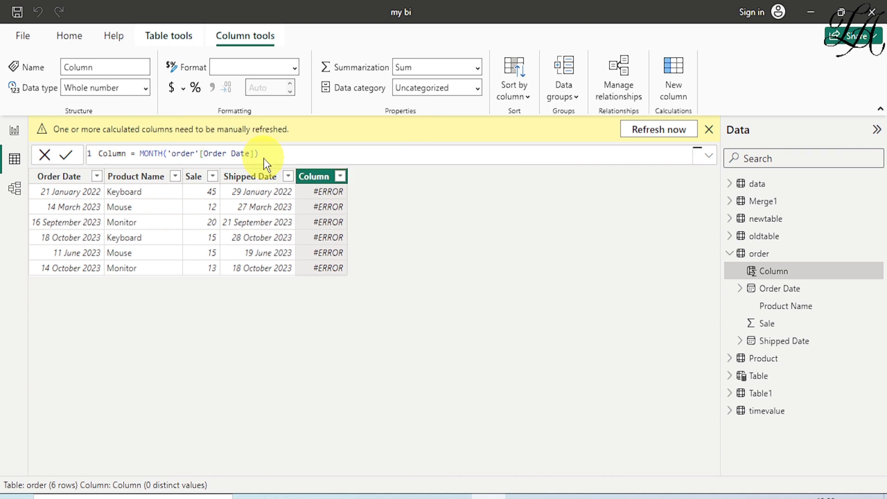
{"action": "key", "text": "Return"}
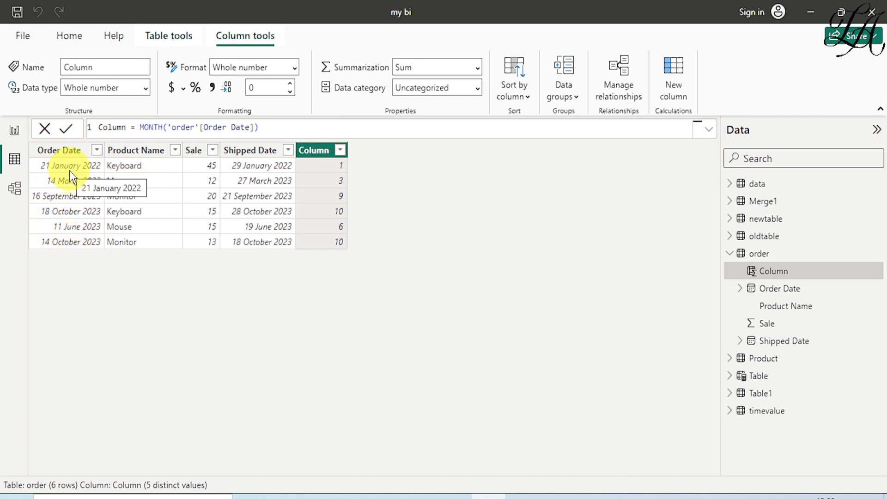
Step: Replace the calculated column's MONTH expression with YEAR('order'[Order Date]) and apply it
{"action": "left_click", "coordinate": [270, 127]}
{"action": "left_click_drag", "start_coordinate": [269, 128], "coordinate": [139, 128]}
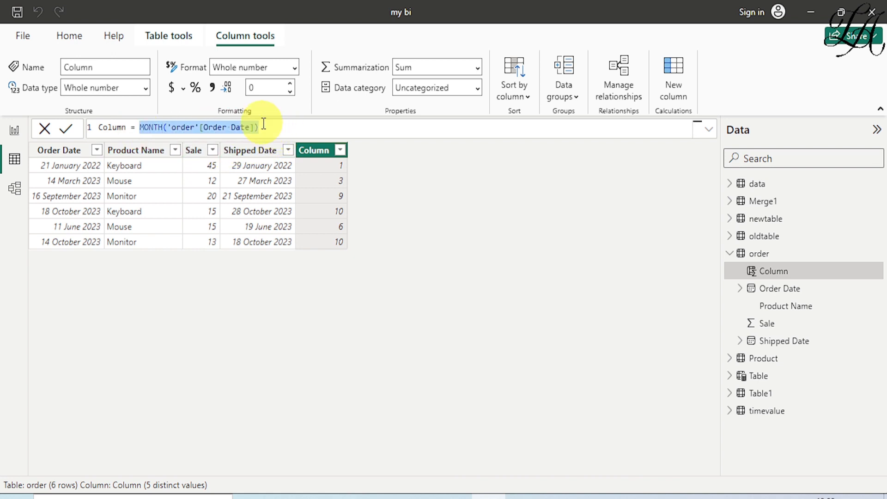
{"action": "key", "text": "BackSpace"}
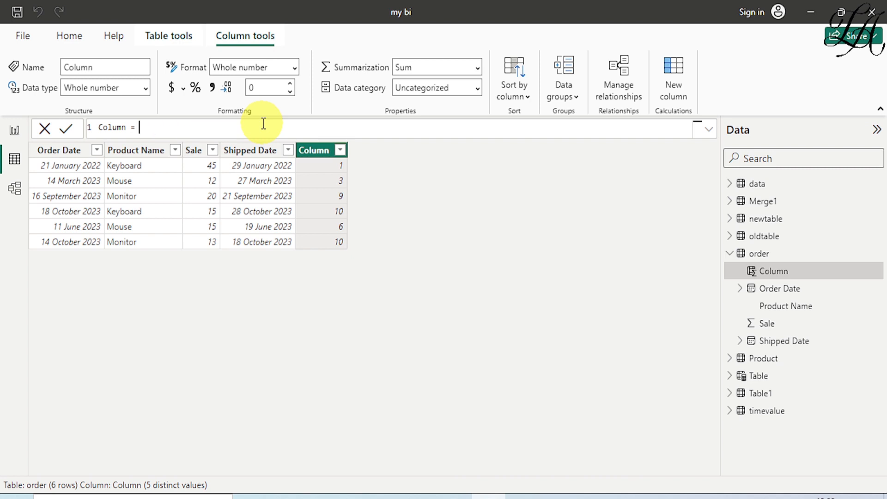
{"action": "type", "text": "YEA"}
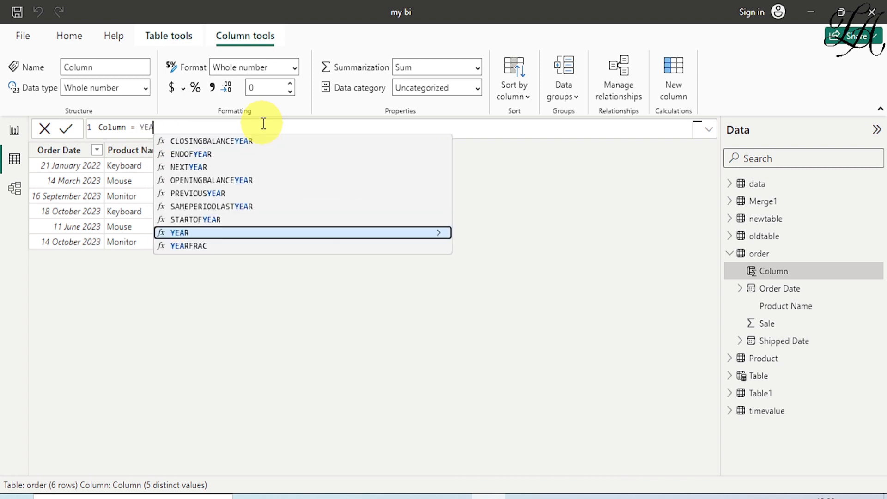
{"action": "left_click", "coordinate": [198, 232]}
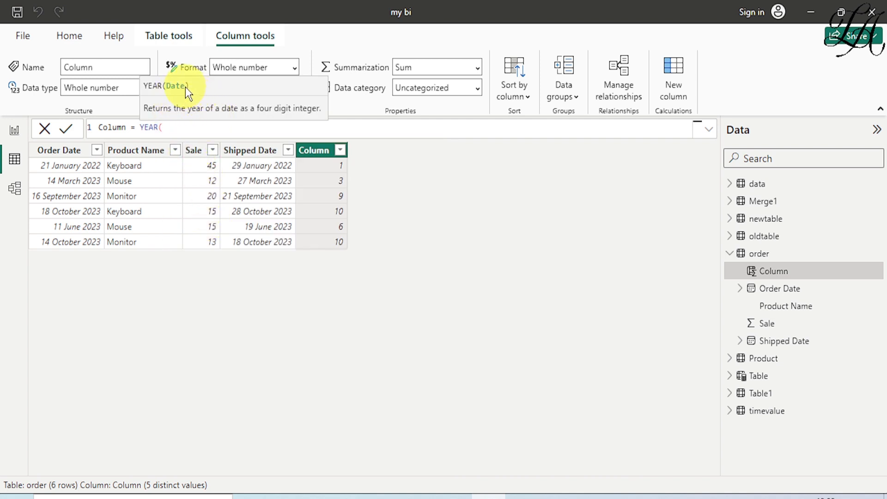
{"action": "type", "text": "ORD"}
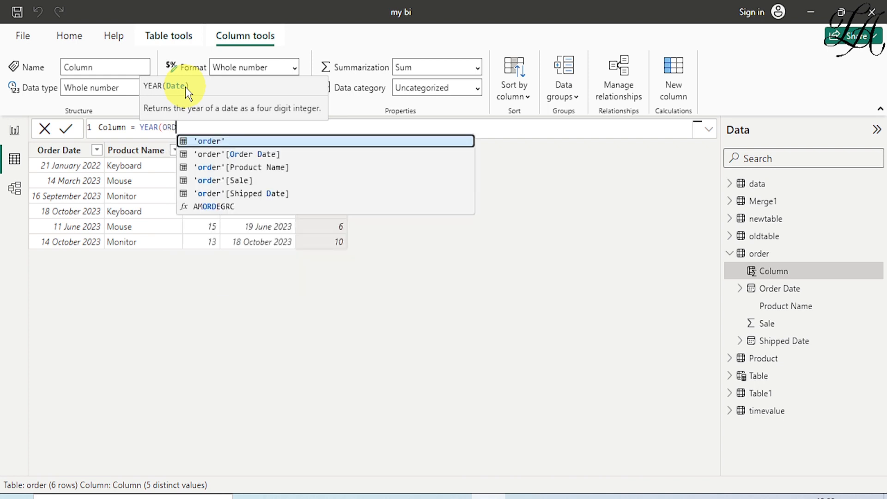
{"action": "left_click", "coordinate": [230, 160]}
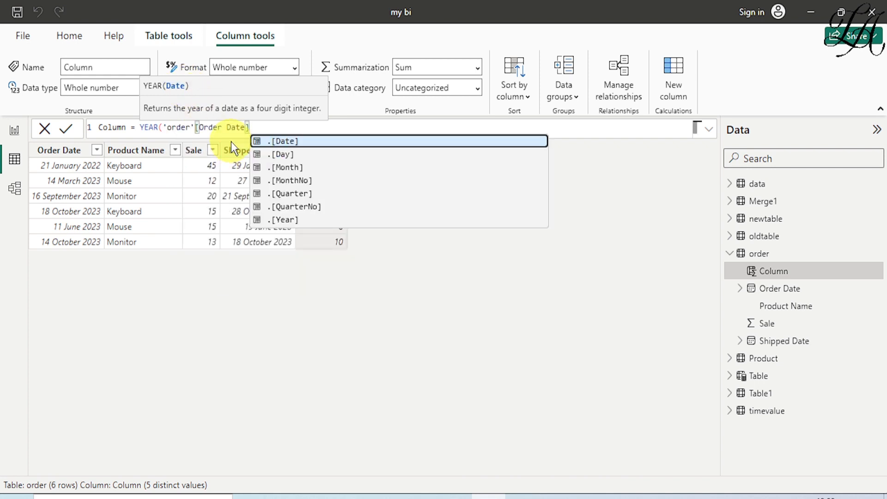
{"action": "type", "text": ")"}
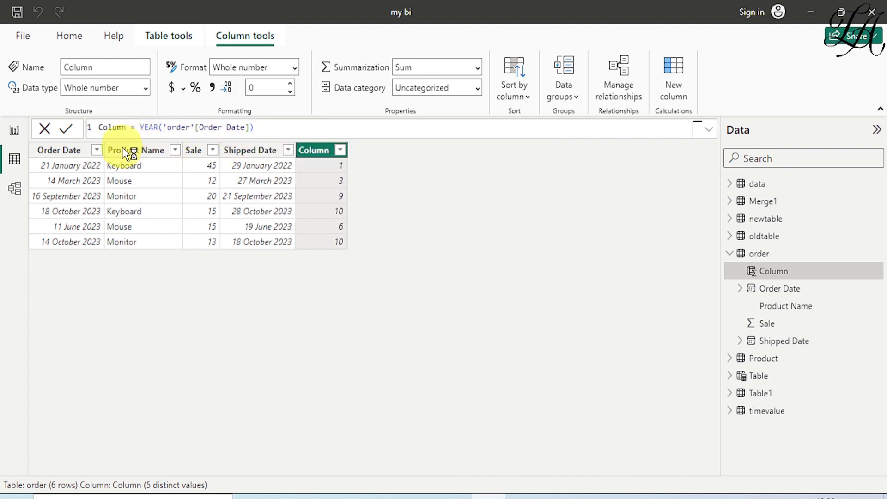
{"action": "key", "text": "Return"}
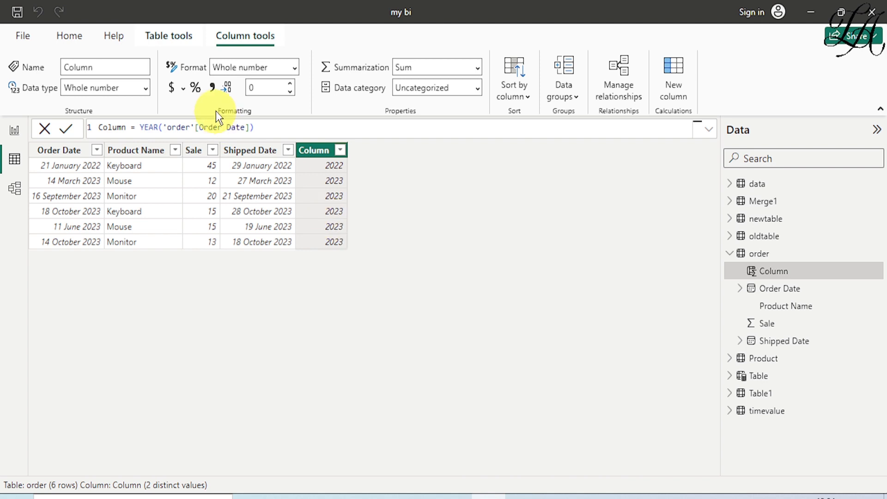
Step: Replace the calculated column's YEAR expression with QUARTER('order'[Order Date]) and apply it
{"action": "left_click", "coordinate": [258, 128]}
{"action": "left_click_drag", "start_coordinate": [257, 128], "coordinate": [139, 127]}
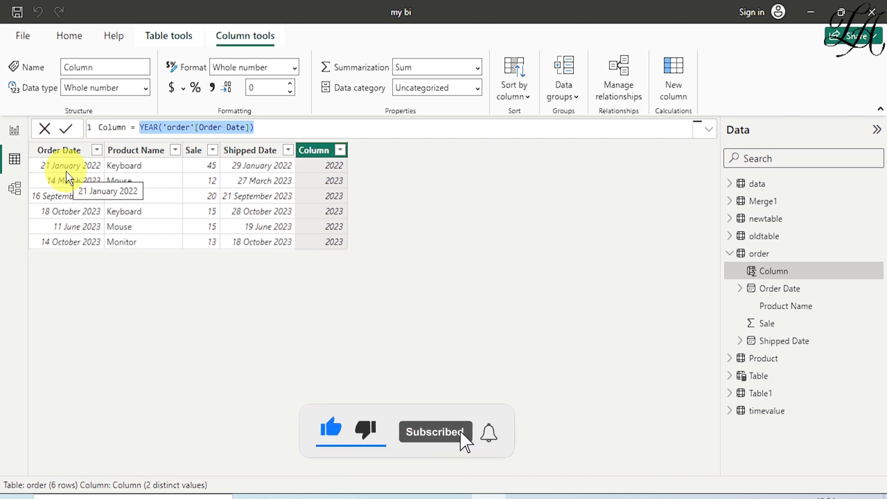
{"action": "type", "text": "QUARTER("}
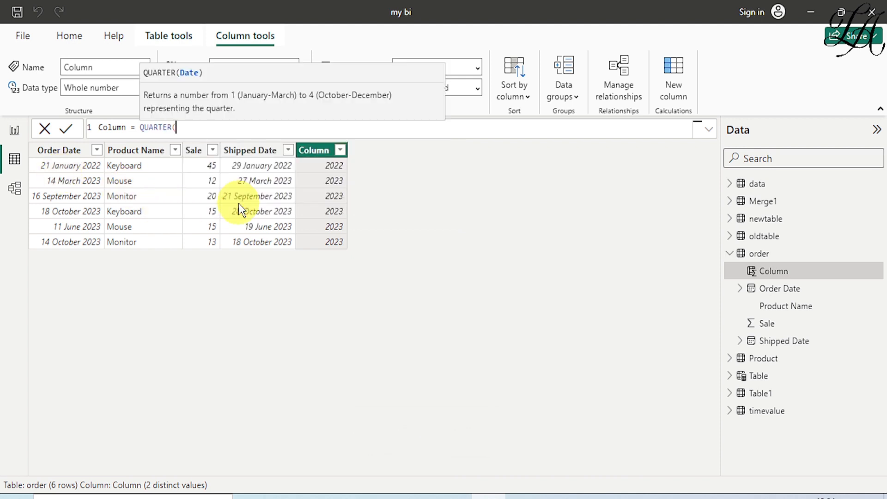
{"action": "left_click", "coordinate": [239, 206]}
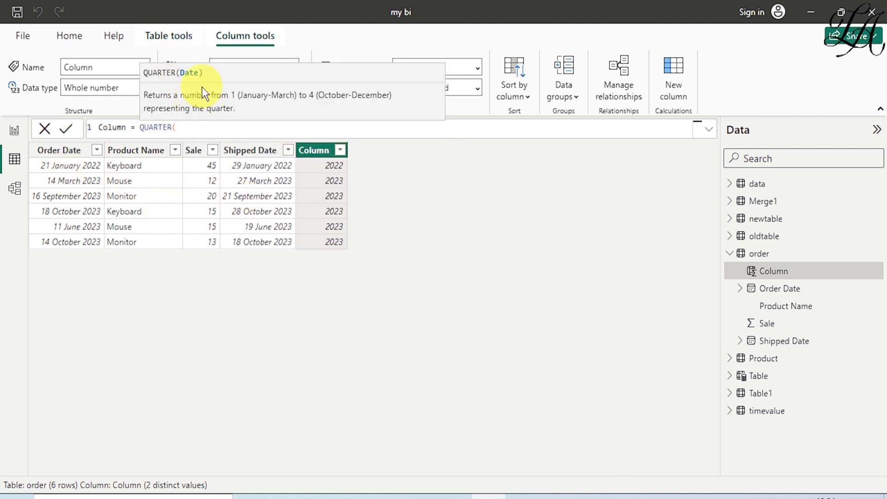
{"action": "type", "text": "O"}
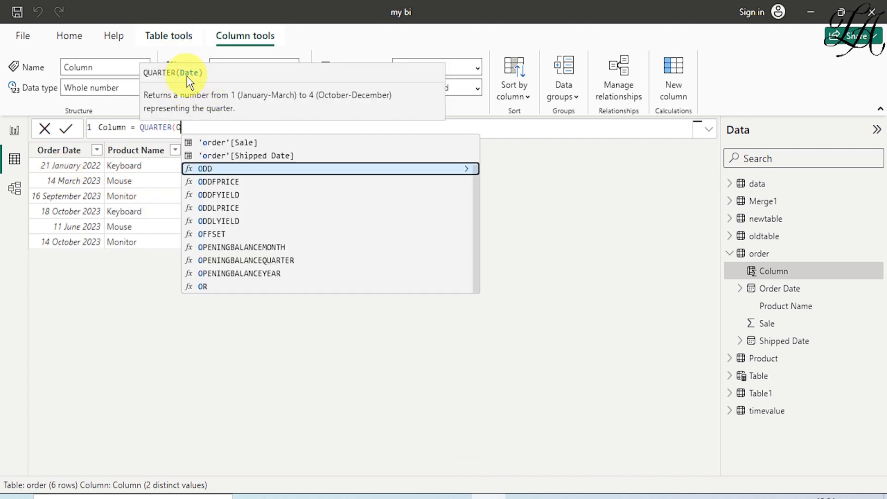
{"action": "type", "text": "RD"}
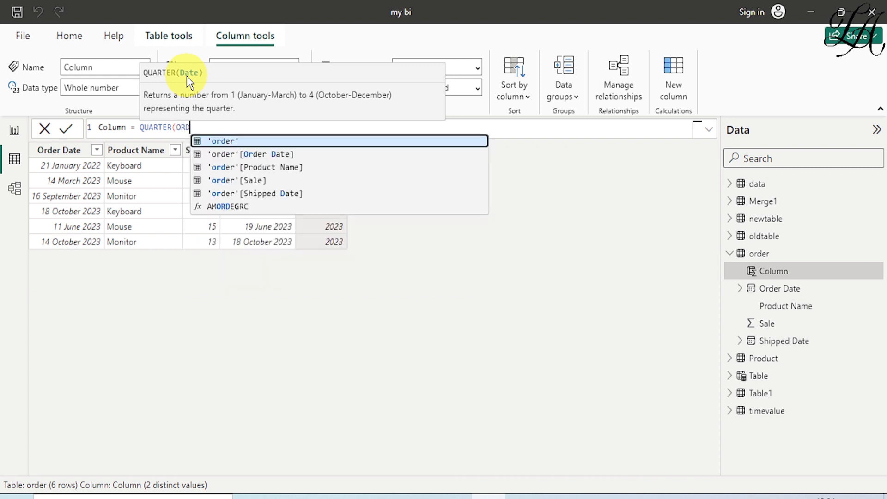
{"action": "left_click", "coordinate": [262, 155]}
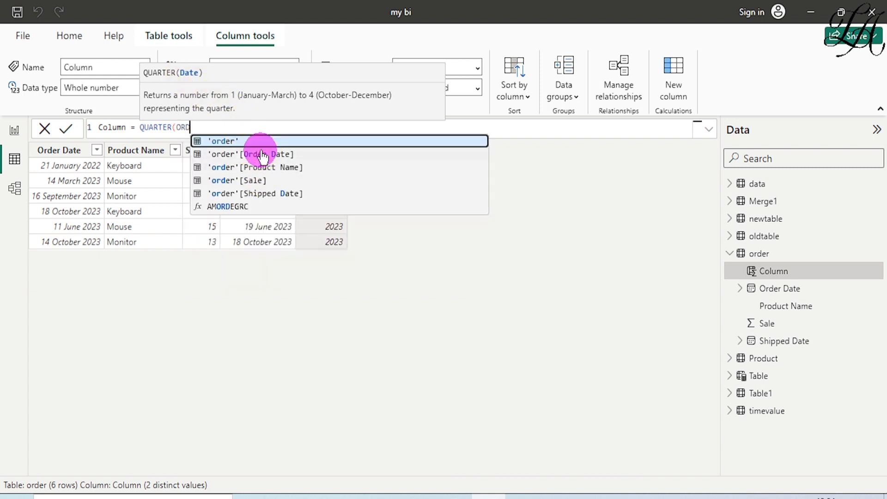
{"action": "type", "text": ")"}
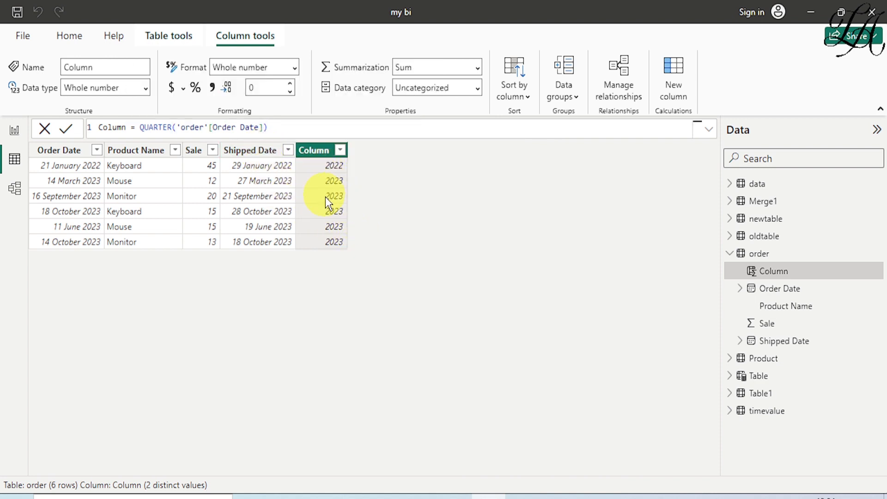
{"action": "key", "text": "Return"}
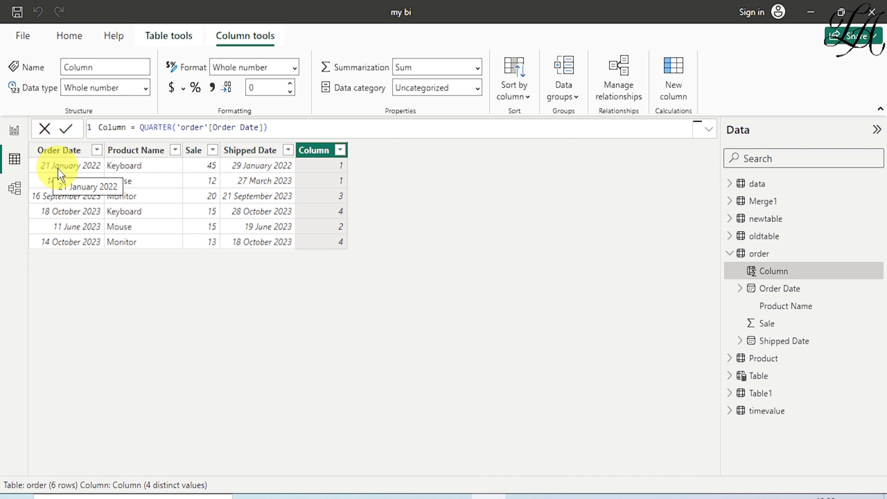
Step: Replace the calculated column's QUARTER expression with WEEKDAY('order'[Order Date],1) and apply it
{"action": "left_click_drag", "start_coordinate": [268, 128], "coordinate": [140, 129]}
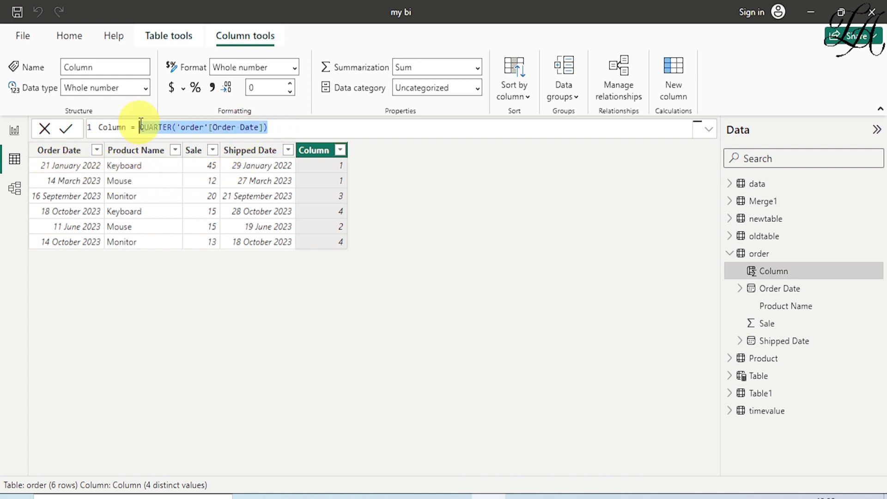
{"action": "type", "text": "WEEKD"}
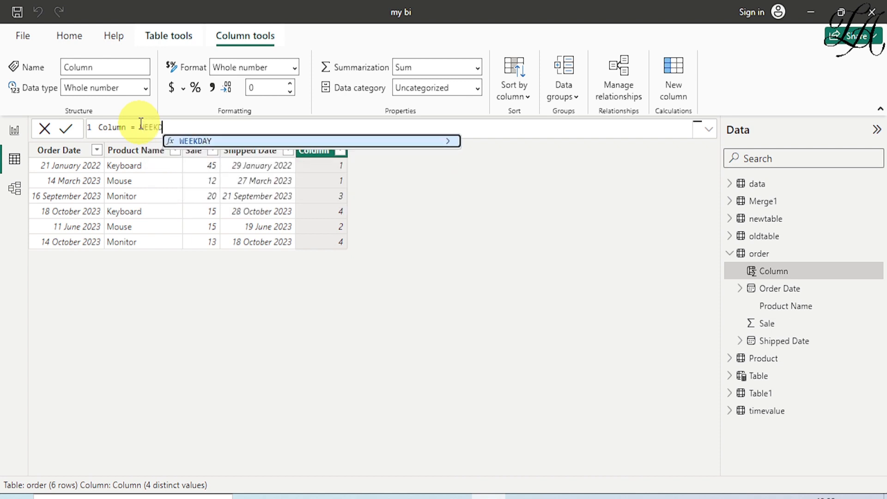
{"action": "left_click", "coordinate": [192, 142]}
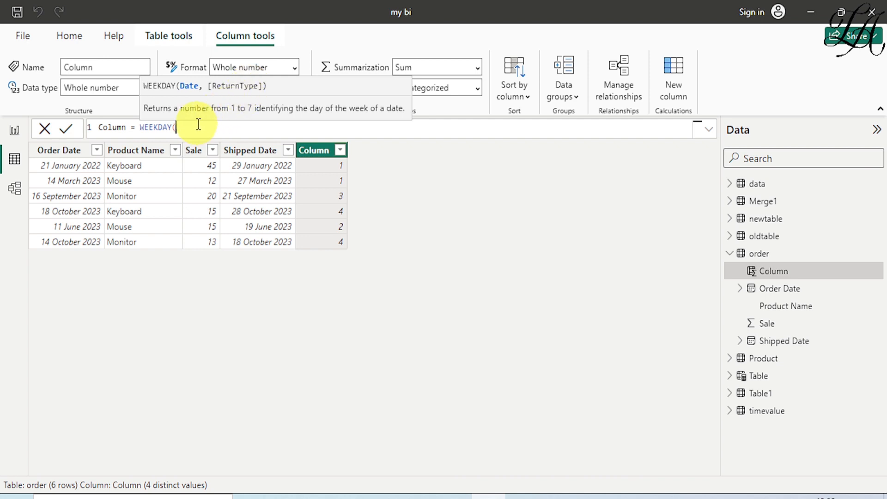
{"action": "type", "text": "ORD"}
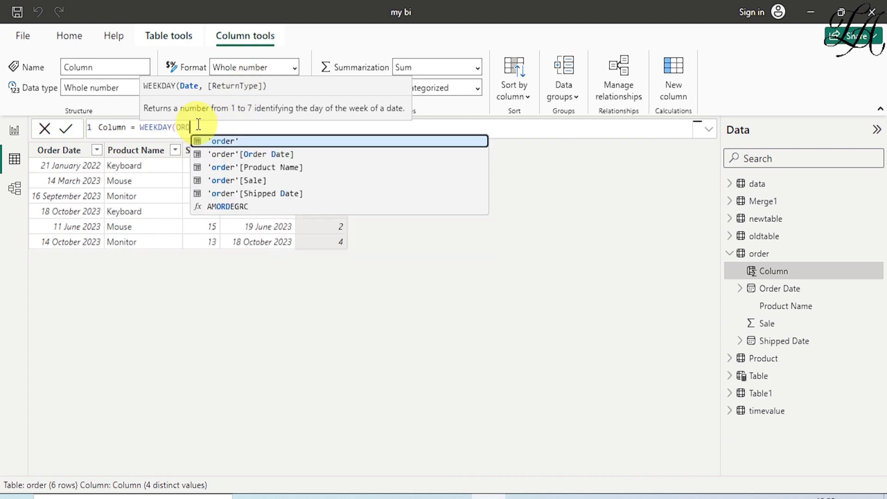
{"action": "left_click", "coordinate": [223, 154]}
{"action": "type", "text": ","}
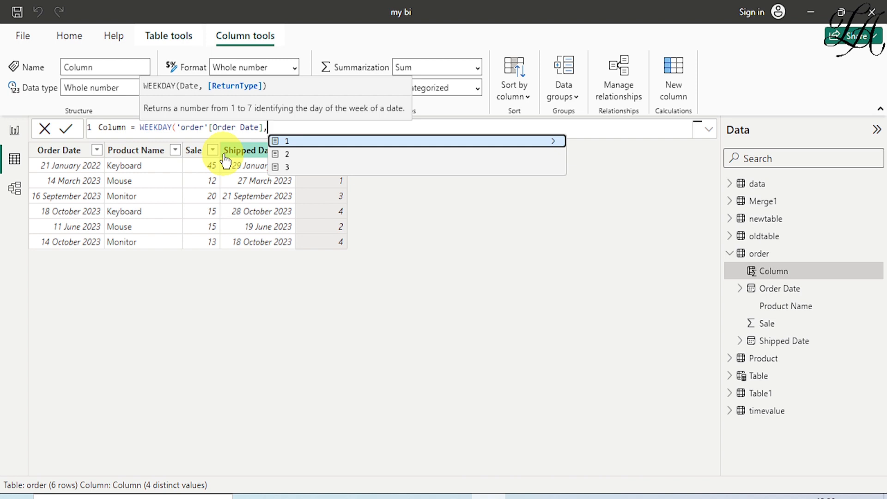
{"action": "type", "text": "1"}
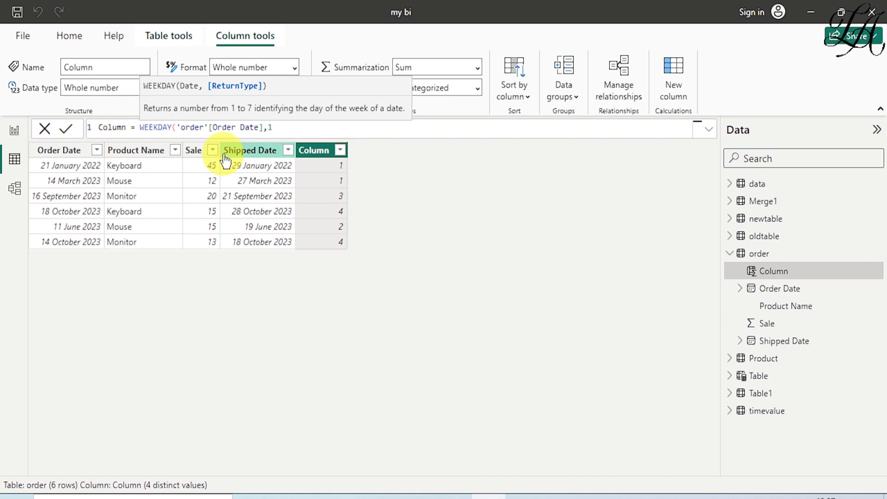
{"action": "type", "text": ")"}
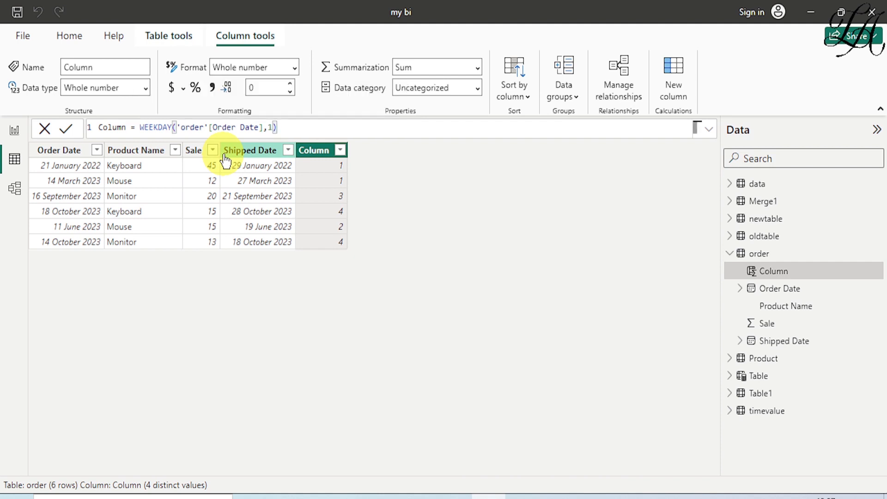
{"action": "key", "text": "Return"}
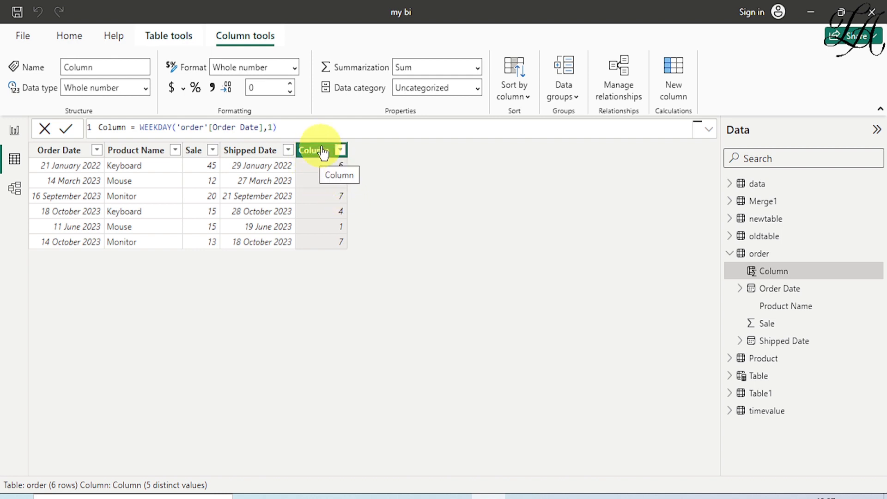
Step: Add a second calculated column to the order table with the formula Column 2 = FORMAT('order'[Order Date],"DDDD")
{"action": "left_click", "coordinate": [677, 68]}
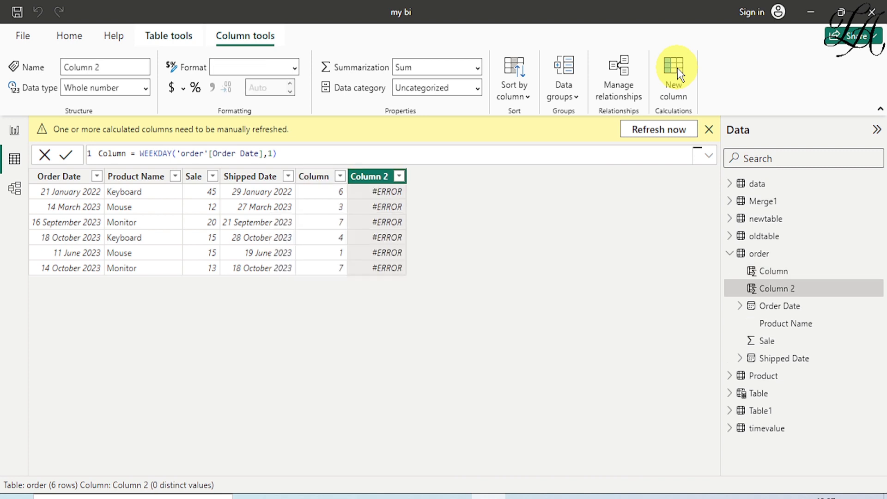
{"action": "left_click", "coordinate": [167, 154]}
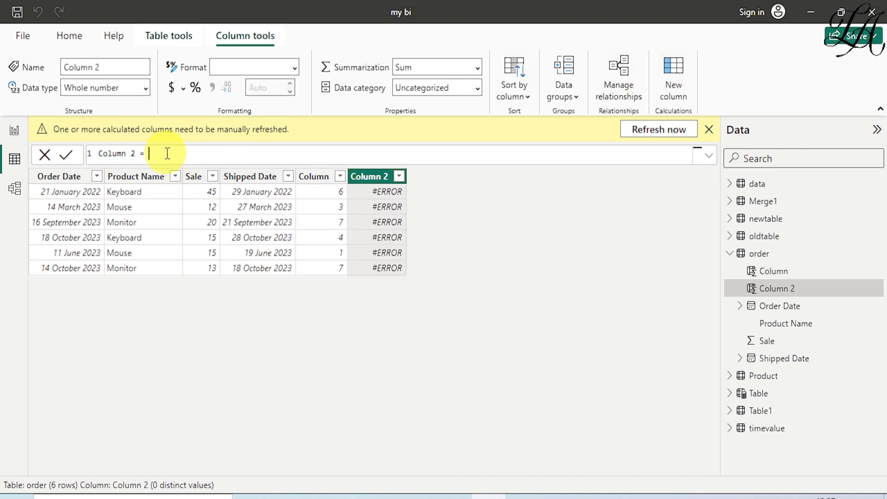
{"action": "type", "text": "F"}
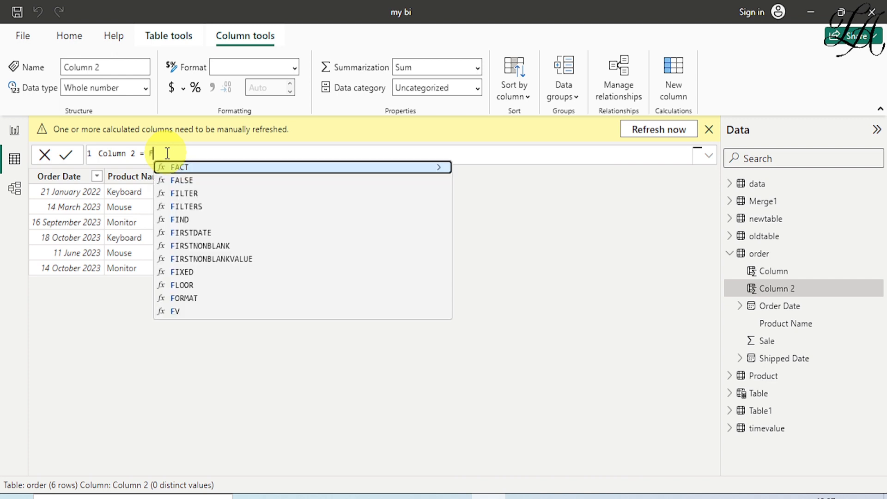
{"action": "type", "text": "ORMAT("}
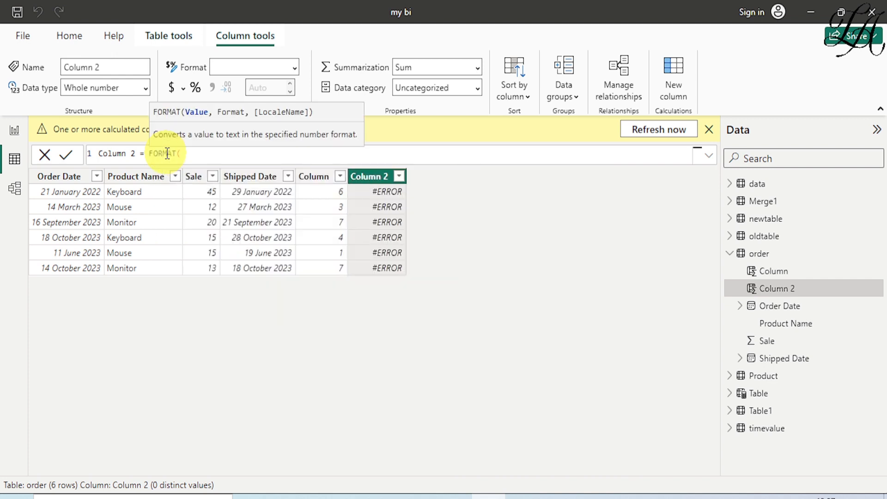
{"action": "type", "text": "ORD"}
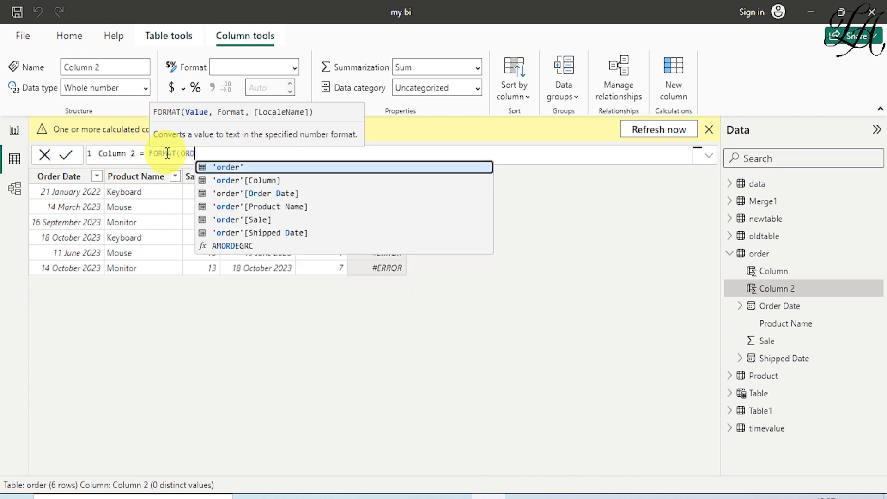
{"action": "left_click", "coordinate": [220, 194]}
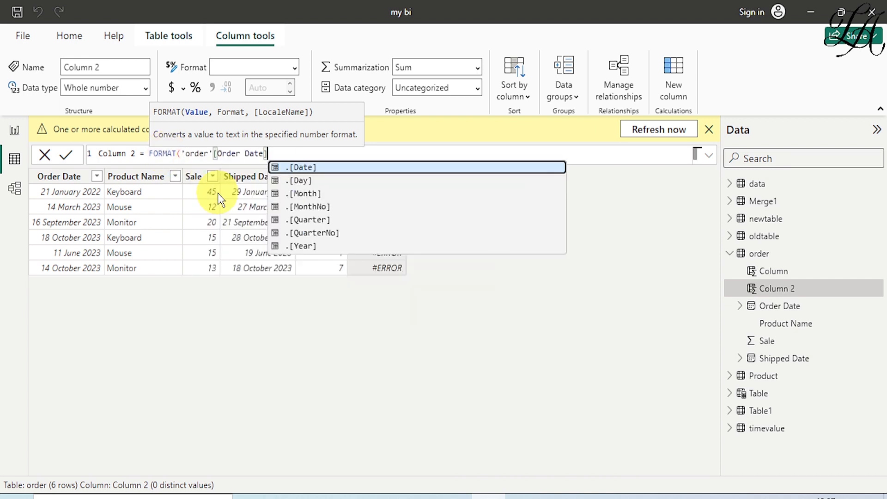
{"action": "type", "text": ","}
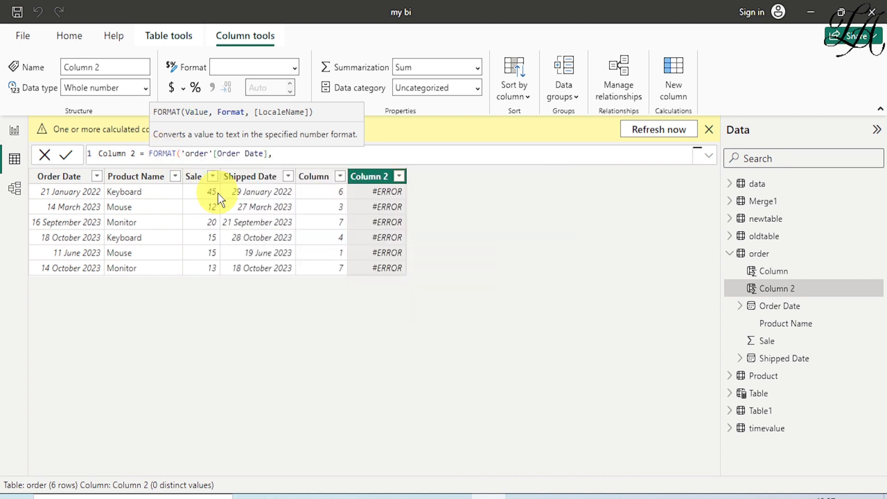
{"action": "type", "text": "\"DDDD\")"}
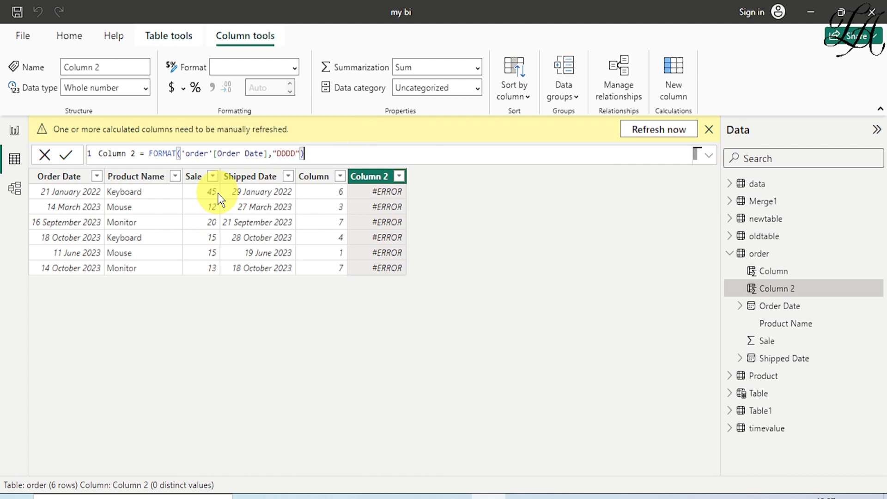
{"action": "key", "text": "Return"}
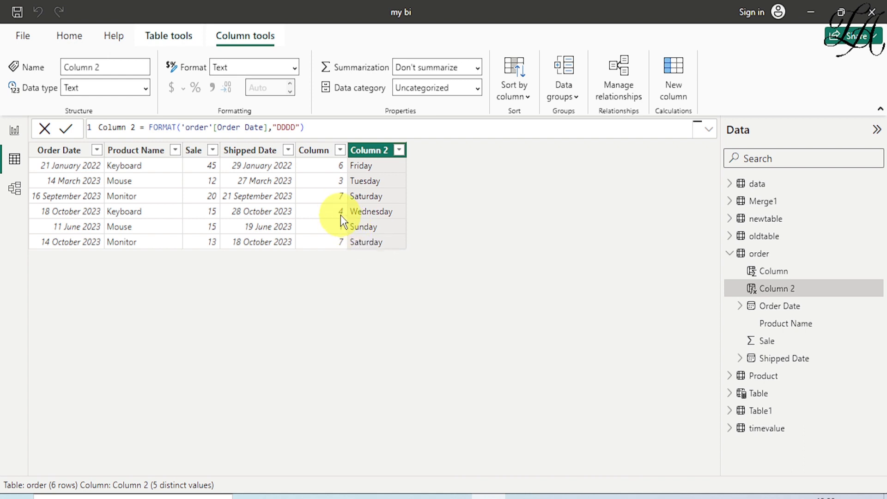
Step: Set the return type argument of the first calculated column's WEEKDAY formula to 2 and apply it
{"action": "left_click", "coordinate": [320, 152]}
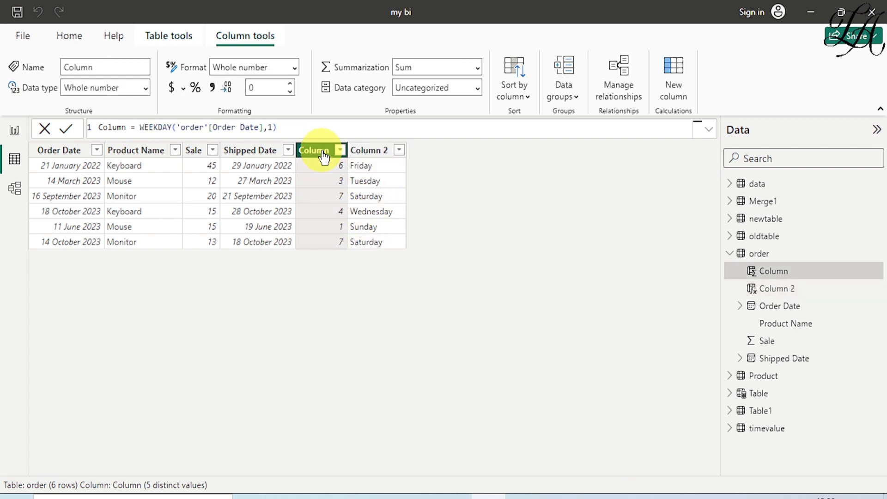
{"action": "left_click", "coordinate": [284, 128]}
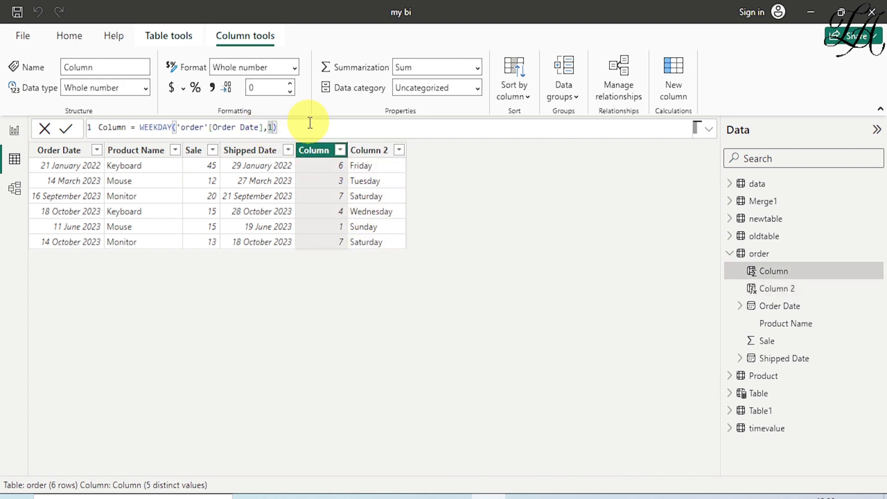
{"action": "key", "text": "BackSpace"}
{"action": "type", "text": "2"}
{"action": "key", "text": "Return"}
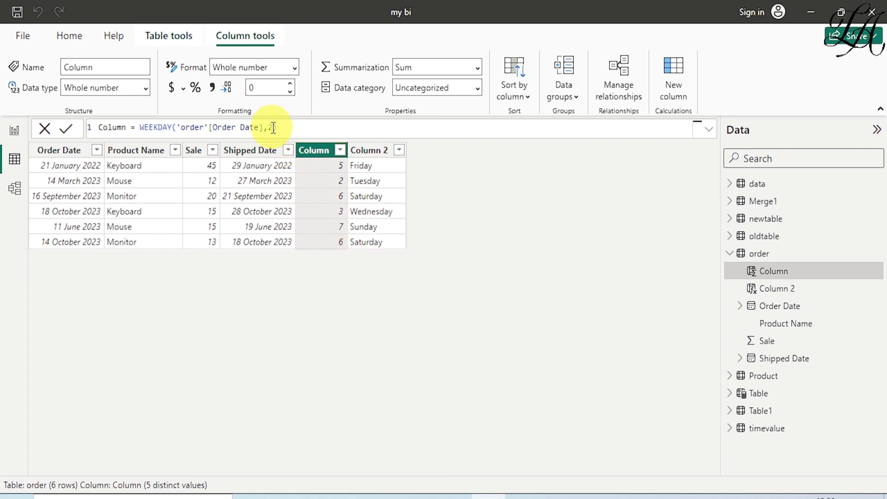
Step: Set the WEEKDAY formula's return type argument to 3 and apply it
{"action": "key", "text": "BackSpace"}
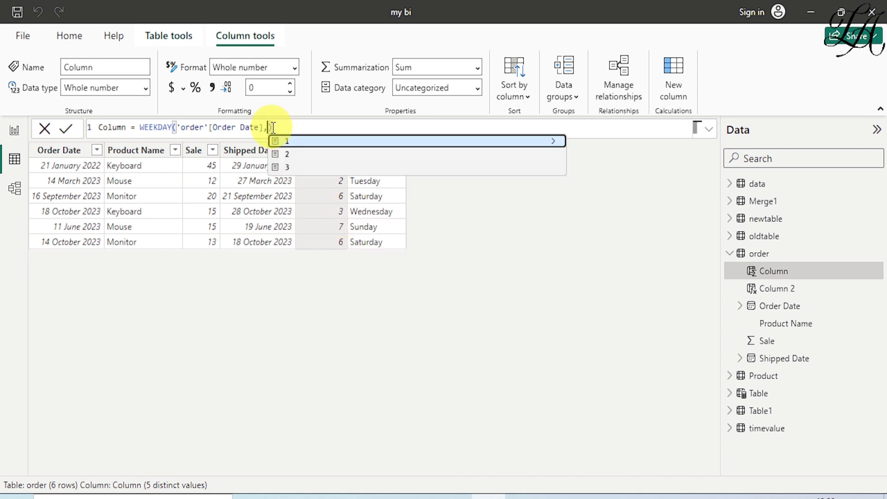
{"action": "type", "text": "3"}
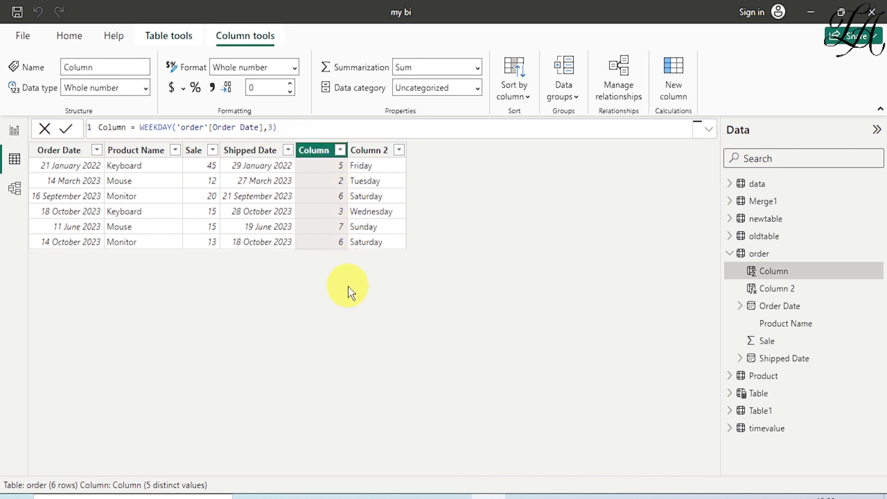
{"action": "key", "text": "Return"}
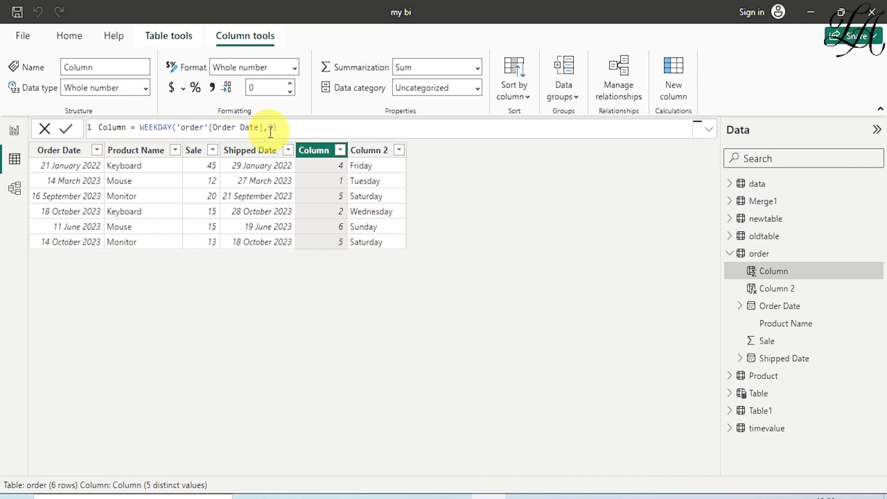
Step: Replace the WEEKDAY expression with NETWORKDAYS, using 'order'[Order Date] as the start date and 'order'[Shipped Date] as the end date
{"action": "left_click_drag", "start_coordinate": [280, 127], "coordinate": [145, 122]}
{"action": "key", "text": "BackSpace"}
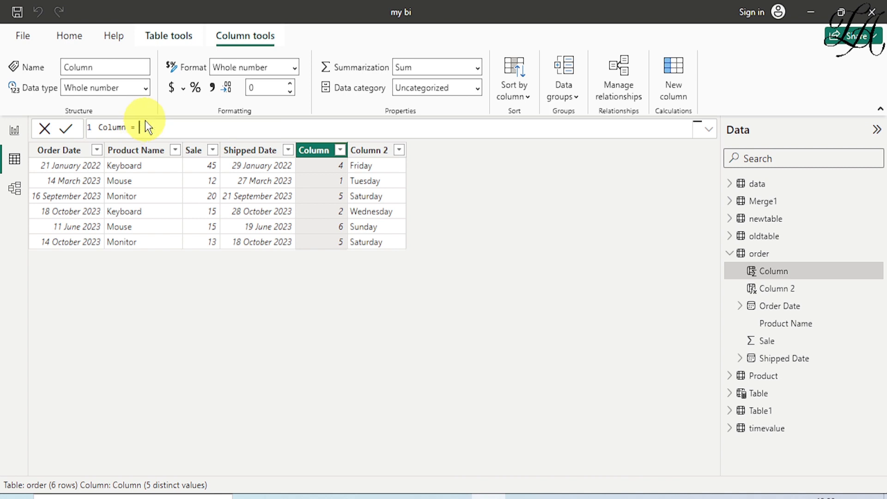
{"action": "type", "text": "NETW"}
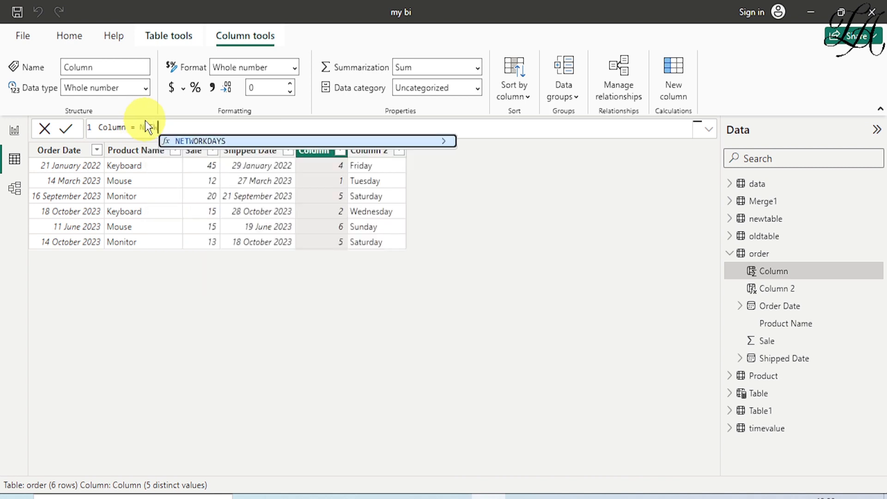
{"action": "type", "text": "ORKDAY"}
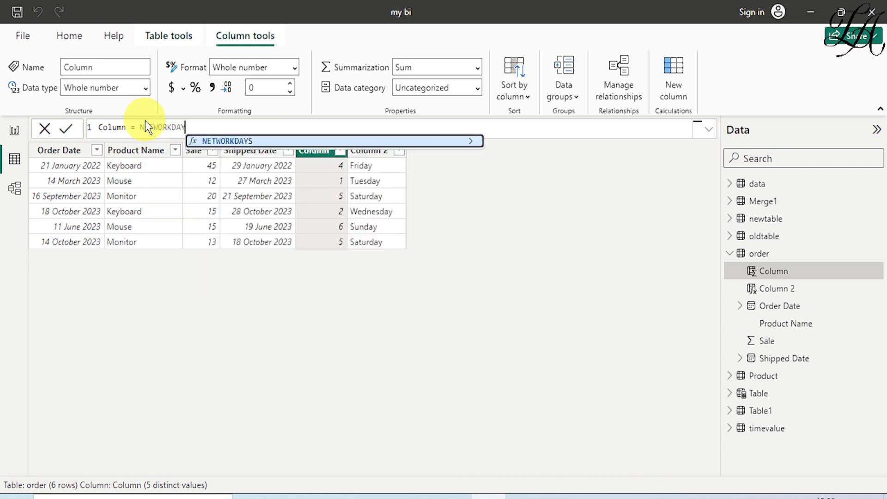
{"action": "type", "text": "S"}
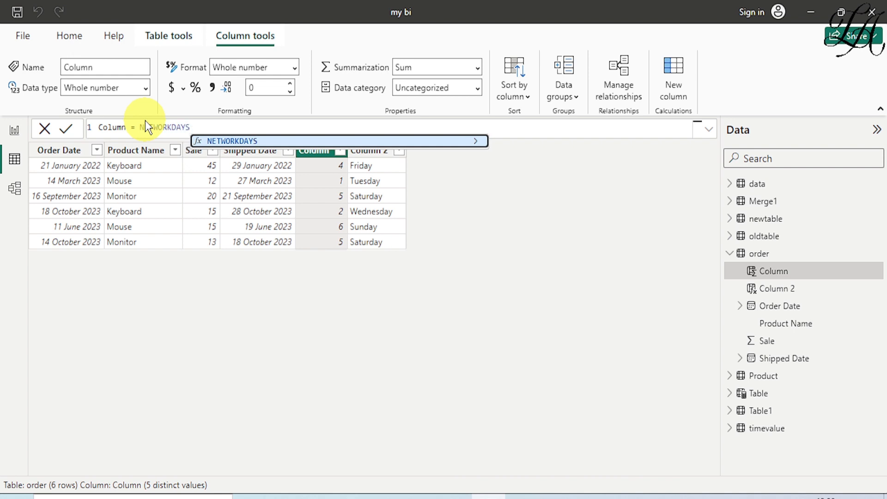
{"action": "type", "text": "("}
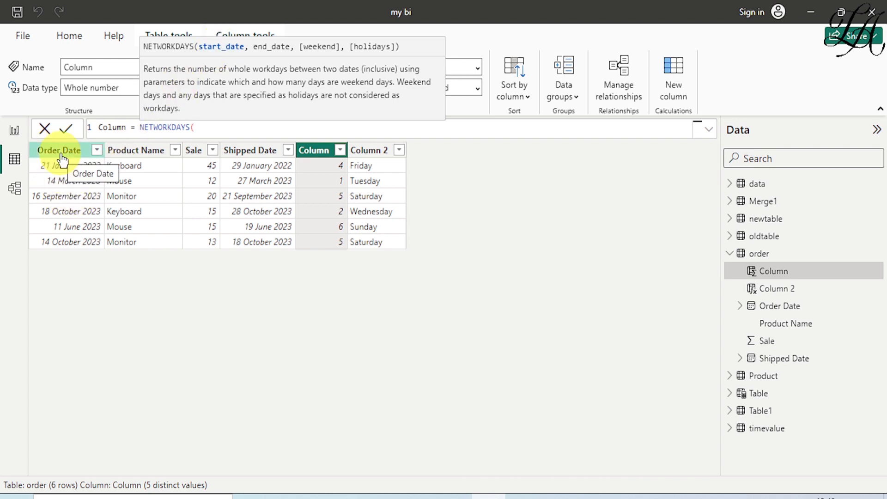
{"action": "type", "text": "ORDE"}
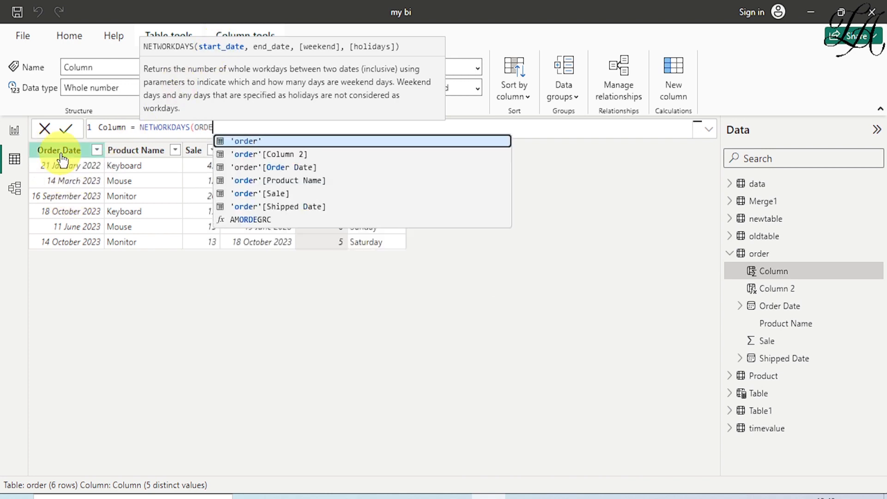
{"action": "left_click", "coordinate": [260, 167]}
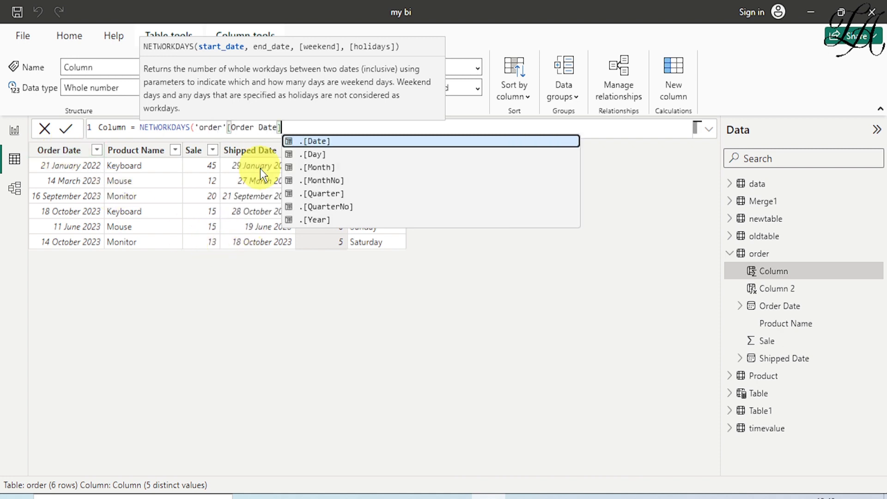
{"action": "type", "text": ","}
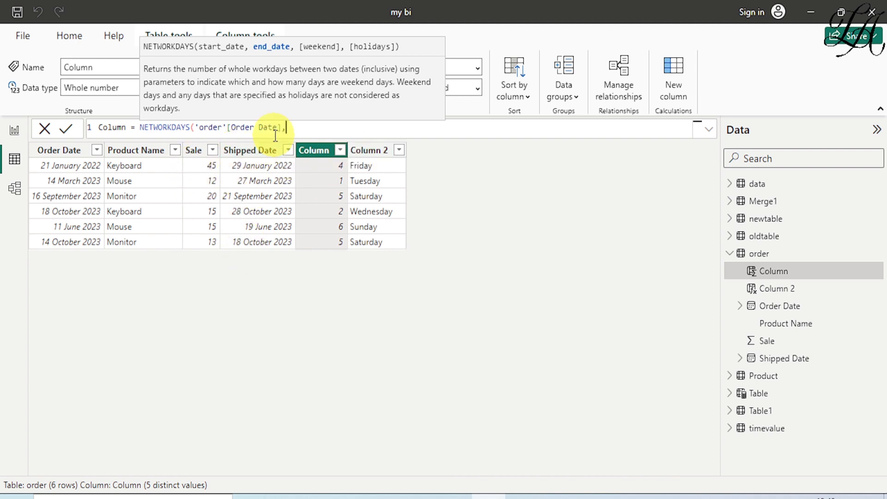
{"action": "type", "text": "ORDE"}
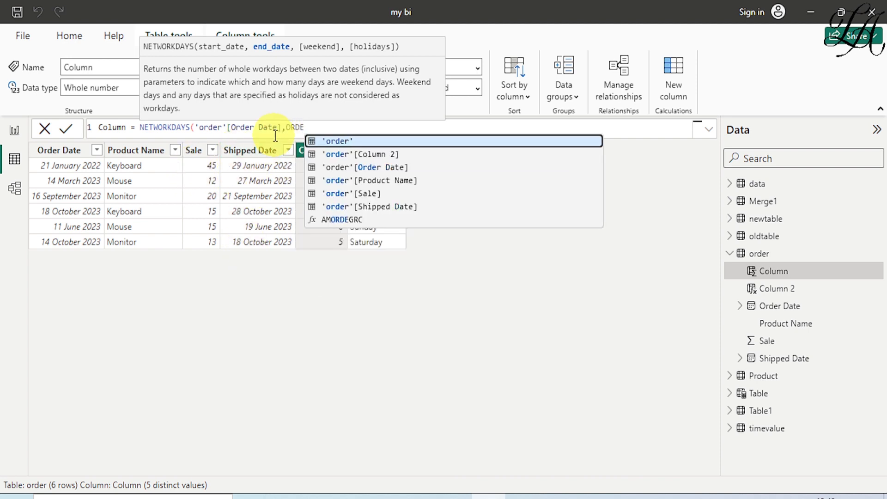
{"action": "left_click", "coordinate": [330, 207]}
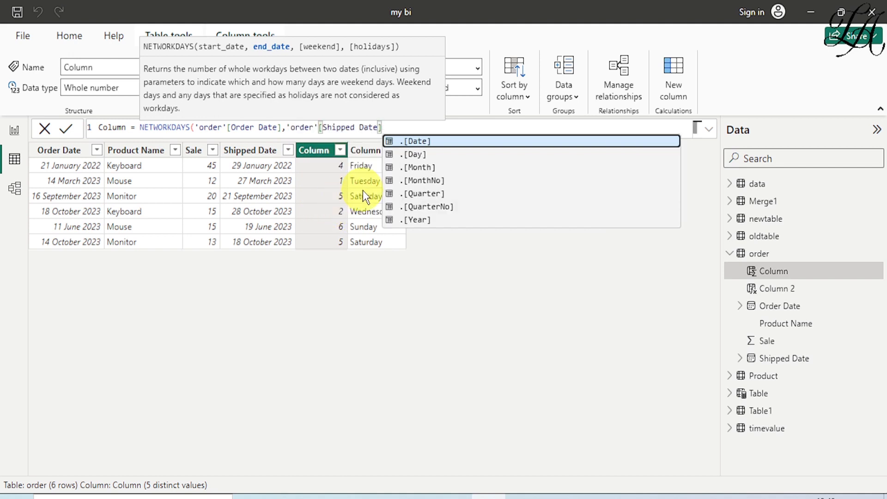
{"action": "type", "text": ","}
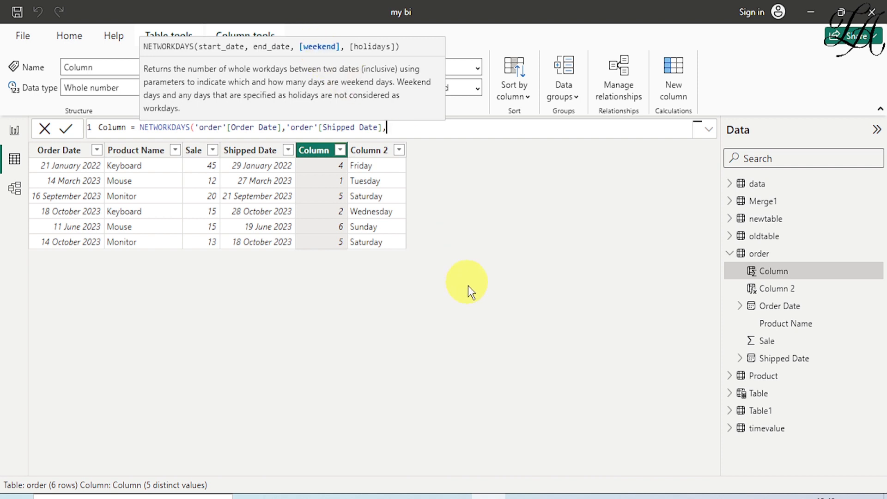
Step: Check the weekend numbers in the NETWORKDAYS documentation in the browser, and complete the Power BI formula with weekend argument 1
{"action": "left_click", "coordinate": [455, 496]}
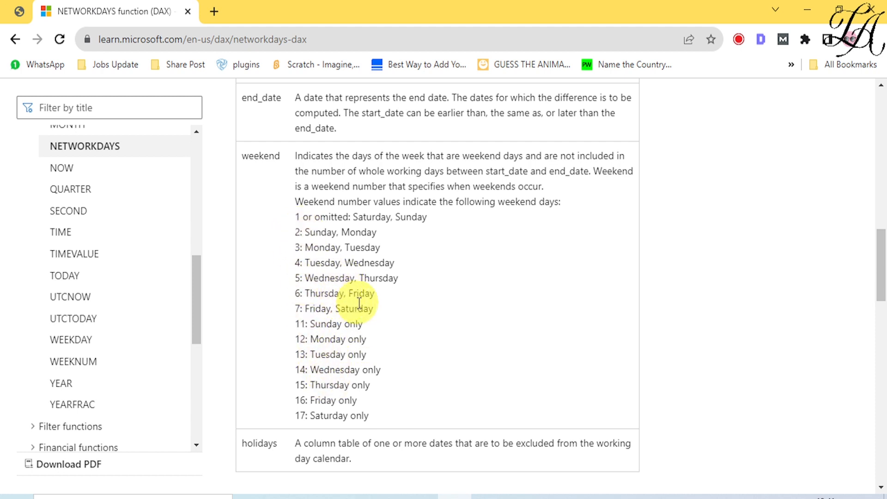
{"action": "left_click", "coordinate": [494, 497]}
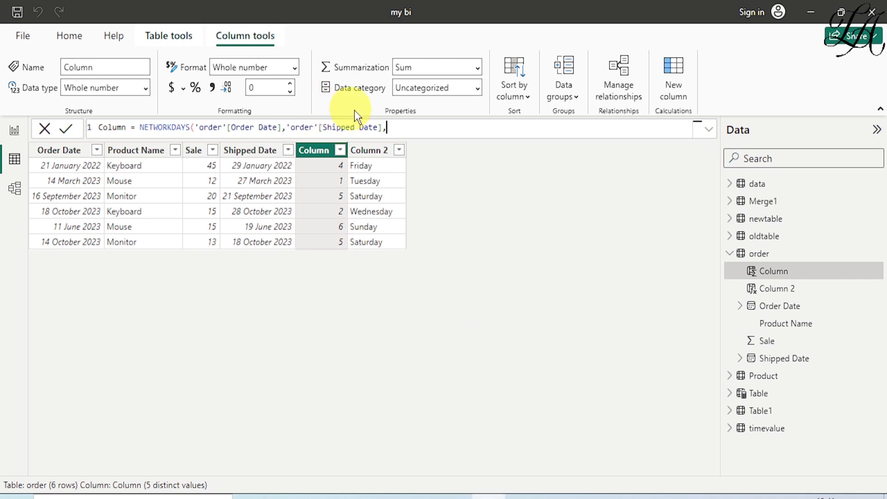
{"action": "type", "text": "1"}
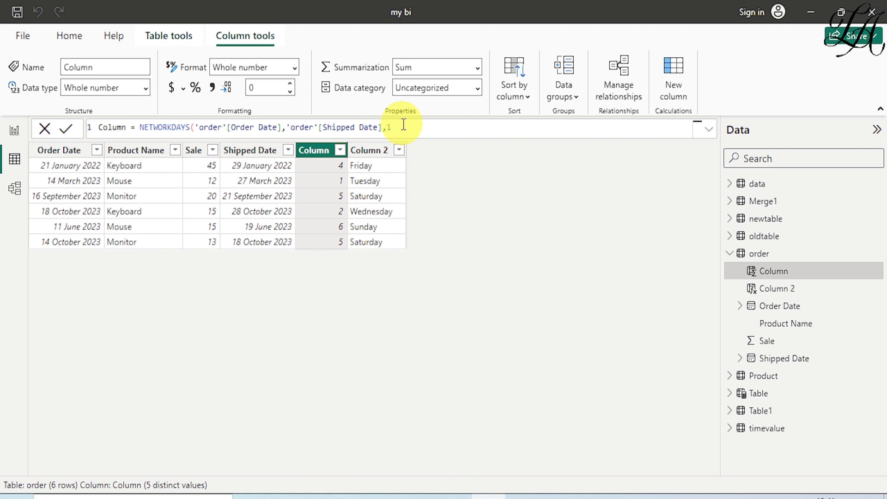
{"action": "type", "text": ")"}
{"action": "key", "text": "Return"}
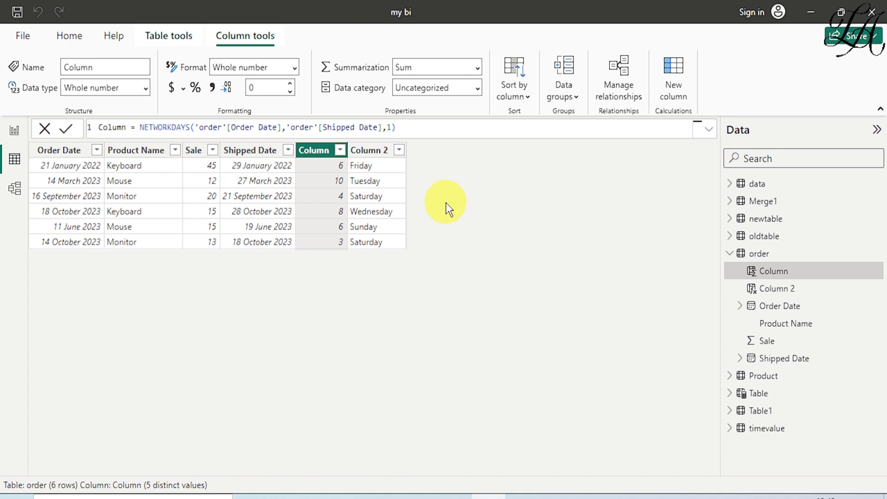
Step: Review the weekend number values on the browser's NETWORKDAYS documentation page and return to the order table in Power BI
{"action": "left_click", "coordinate": [523, 496]}
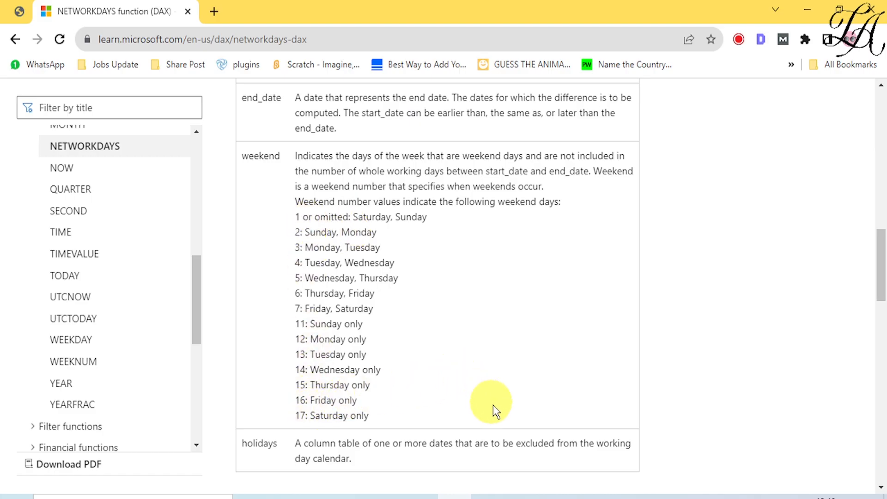
{"action": "left_click", "coordinate": [489, 496]}
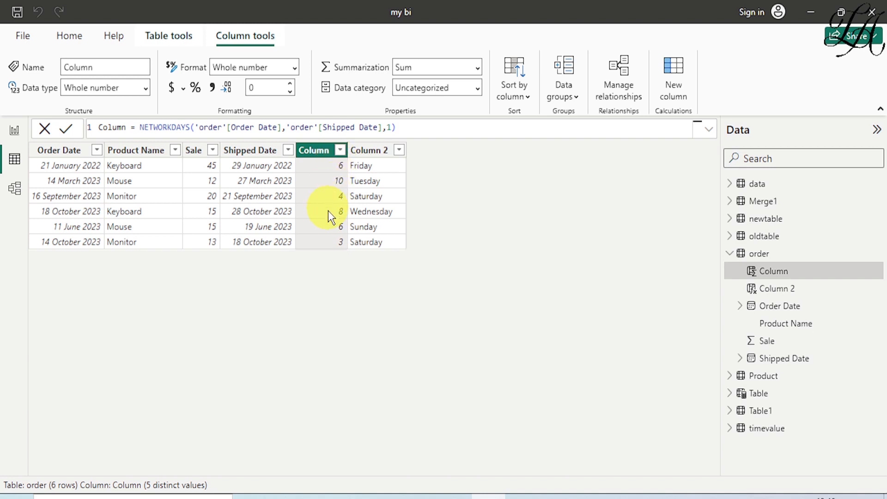